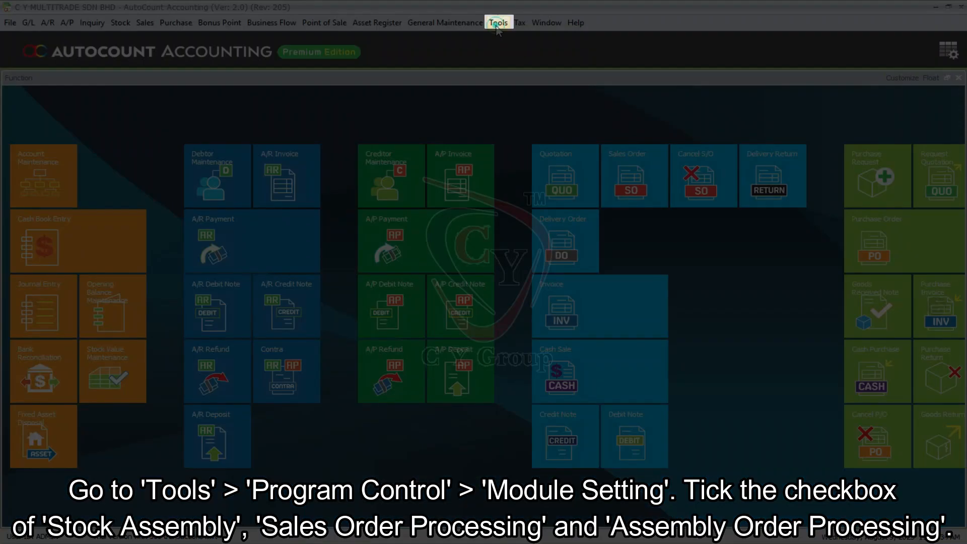
Open the program control's module settings
left_click(498, 22)
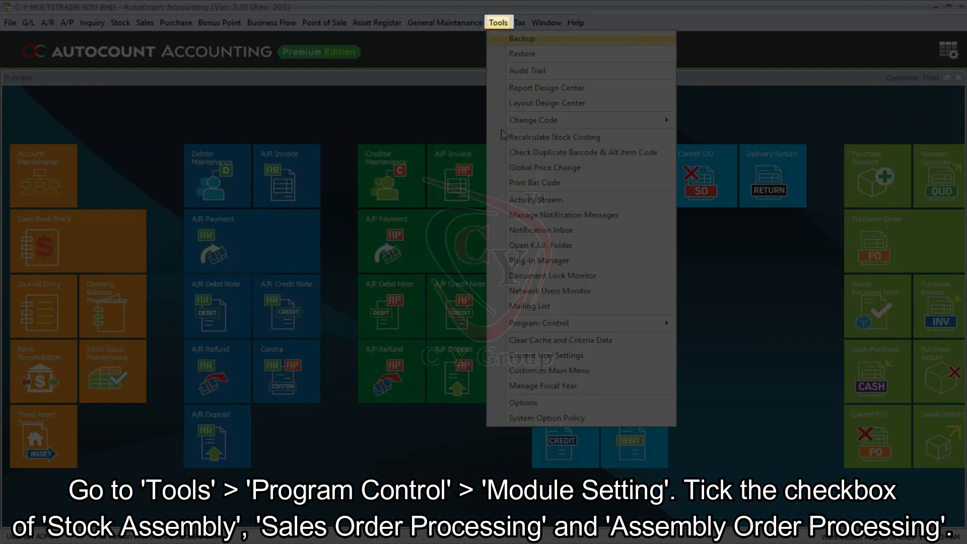
mouse_move(631, 324)
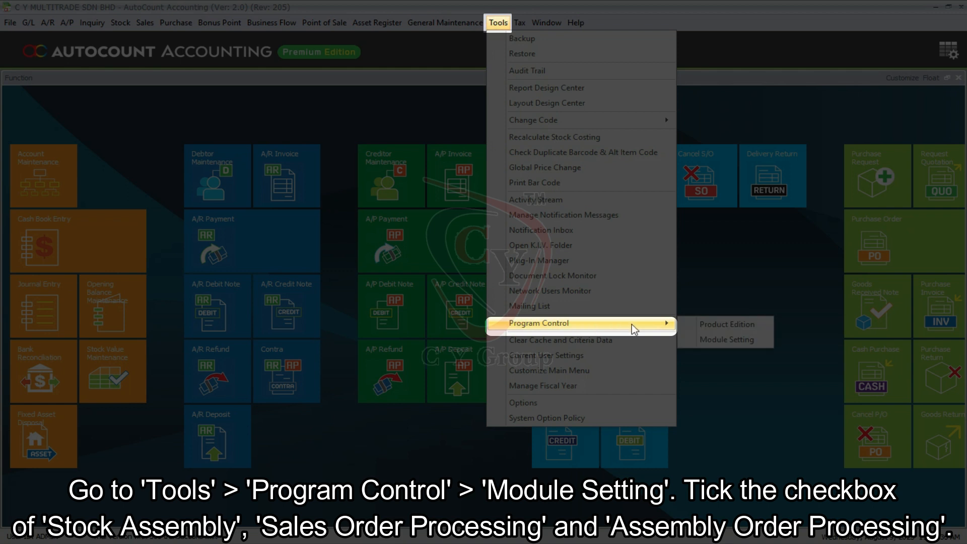
left_click(694, 340)
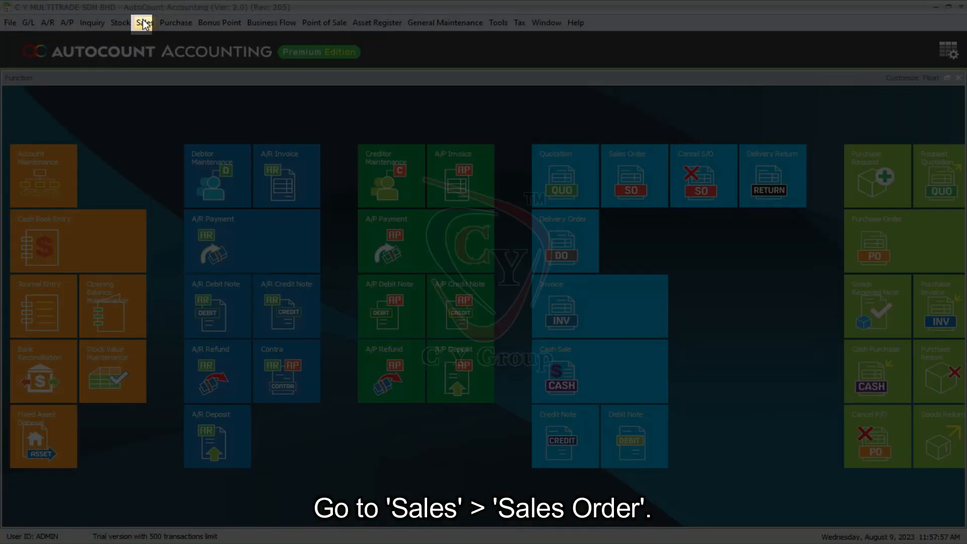
Open the sales order list and start a new sales order
left_click(145, 22)
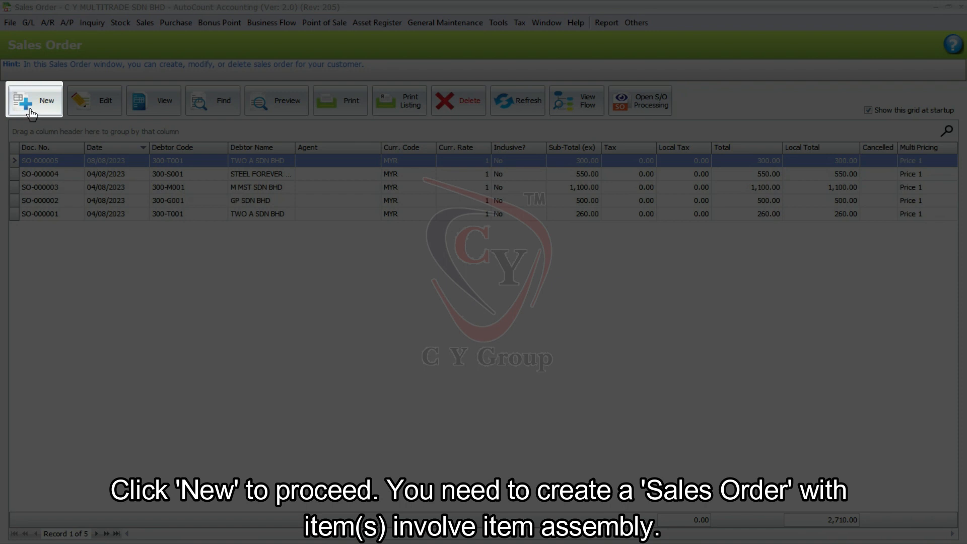
left_click(29, 109)
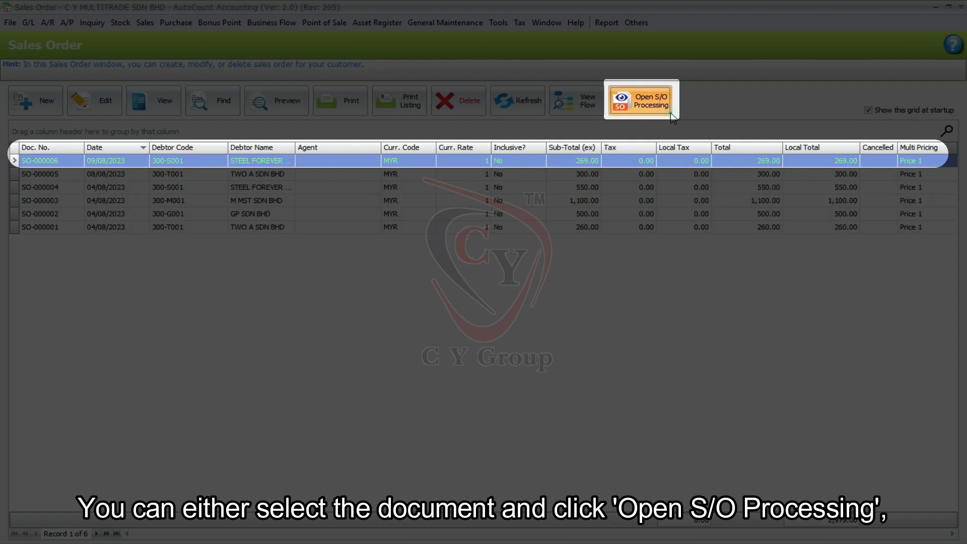
Search all outstanding sales orders and process the STEEL FOREVER SDN BHD order dated 09/08/2023
left_click(670, 111)
left_click(223, 116)
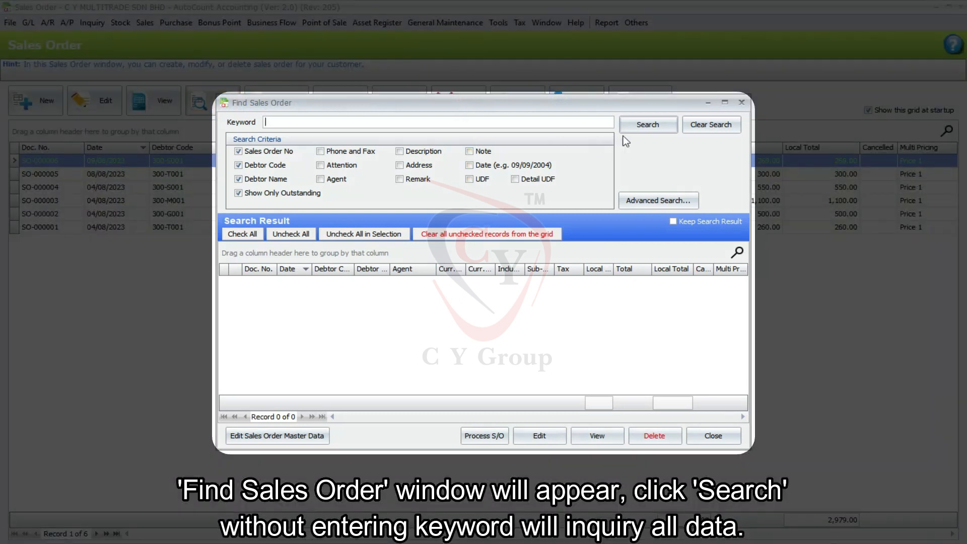
left_click(636, 130)
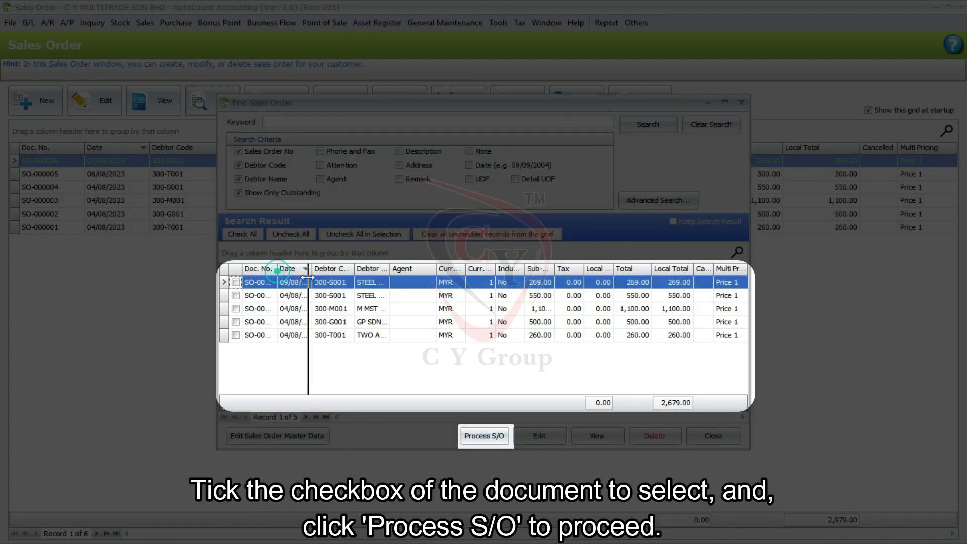
left_click(235, 282)
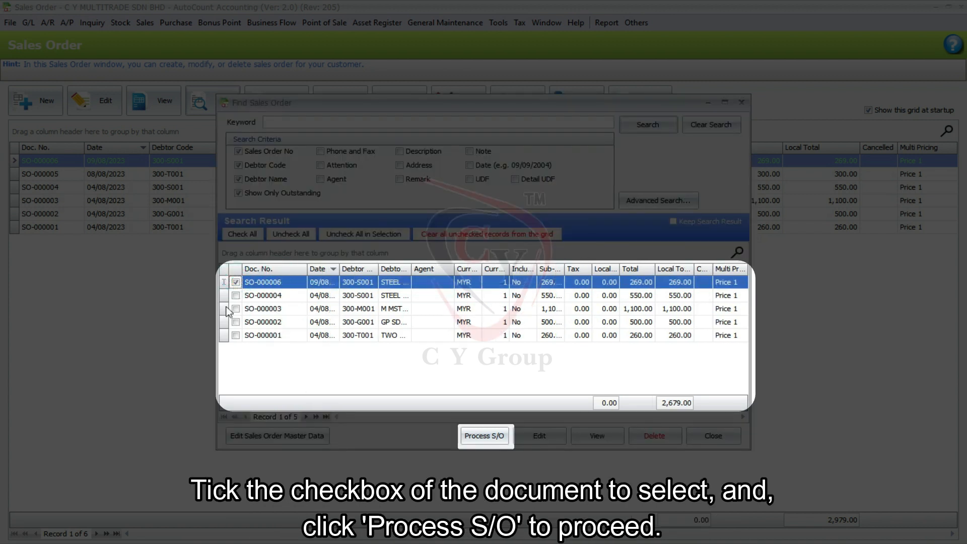
left_click(483, 436)
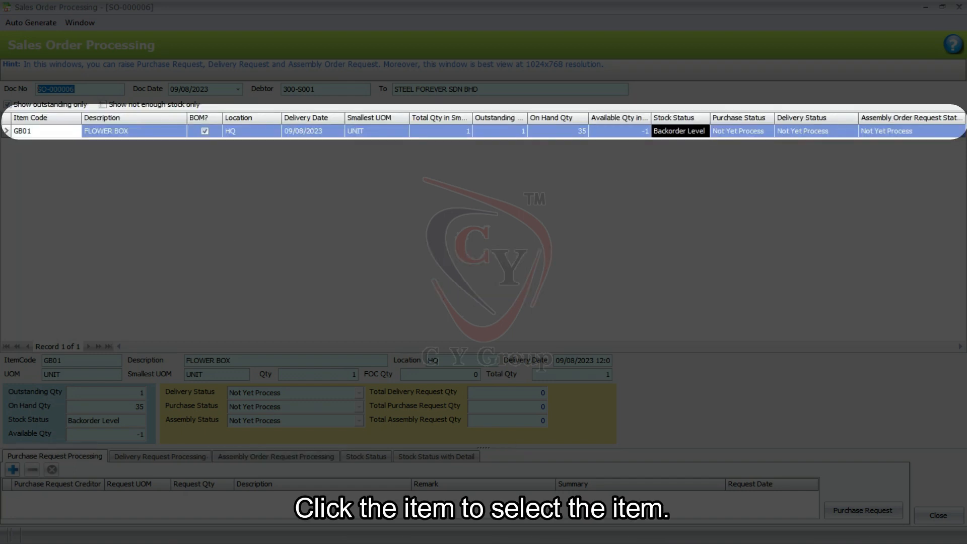
Add an assembly order request for 1 unit of FLOWER BOX and submit it with confirmation
left_click(246, 458)
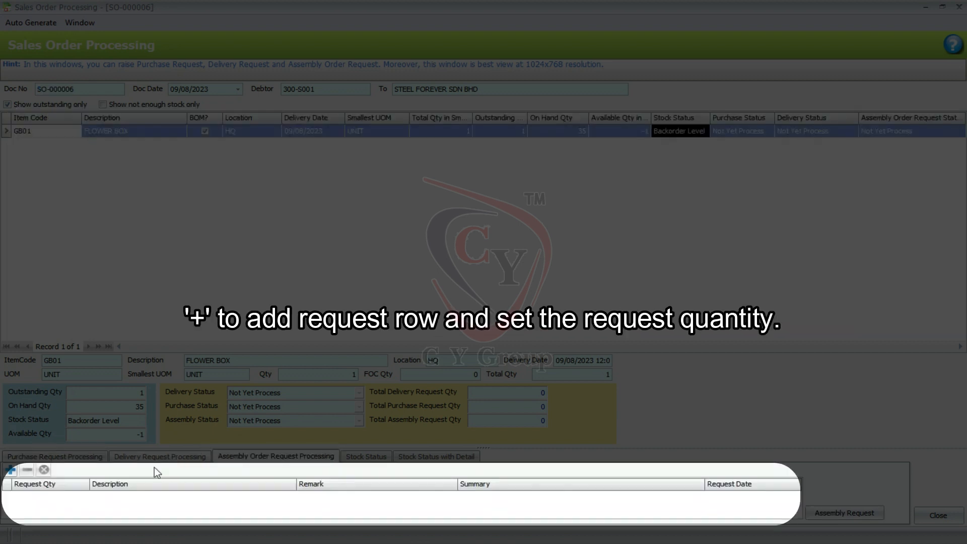
left_click(11, 472)
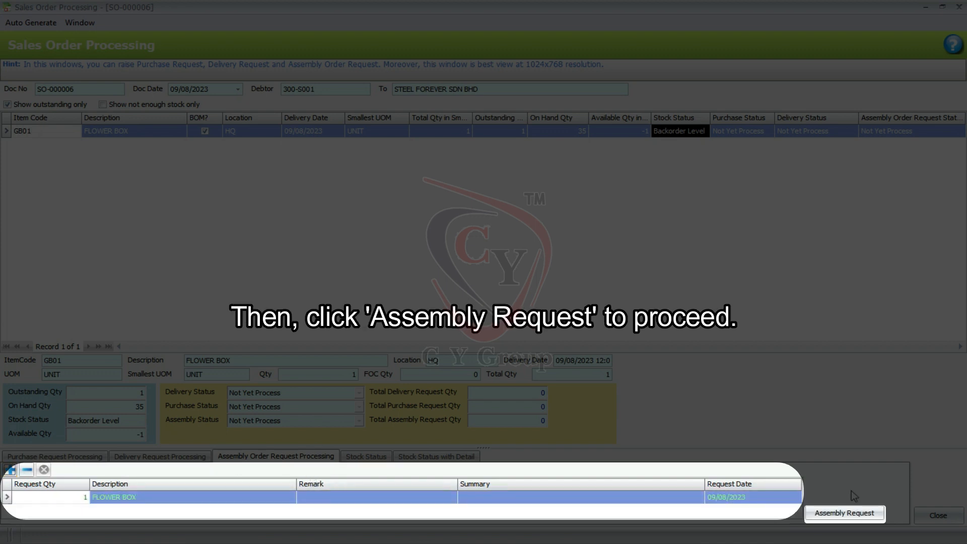
left_click(846, 512)
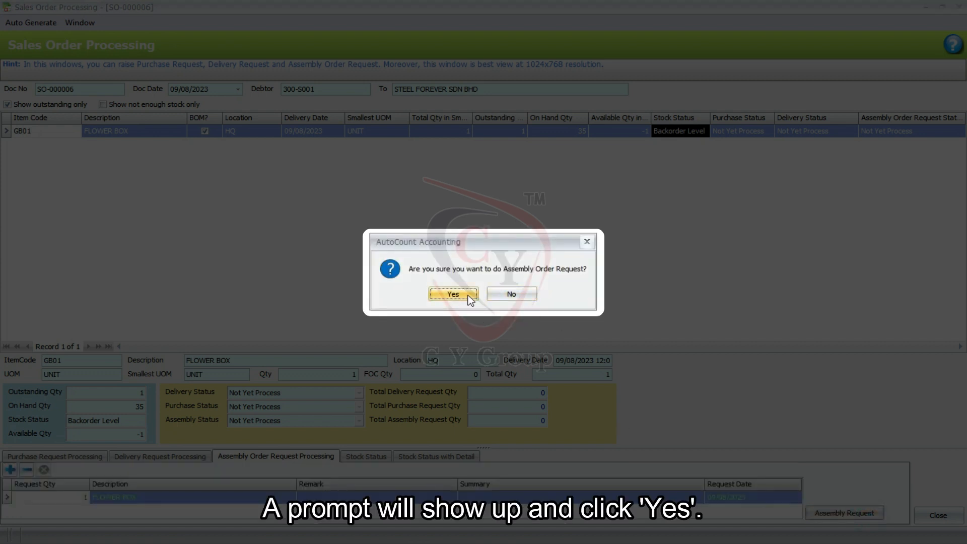
left_click(469, 297)
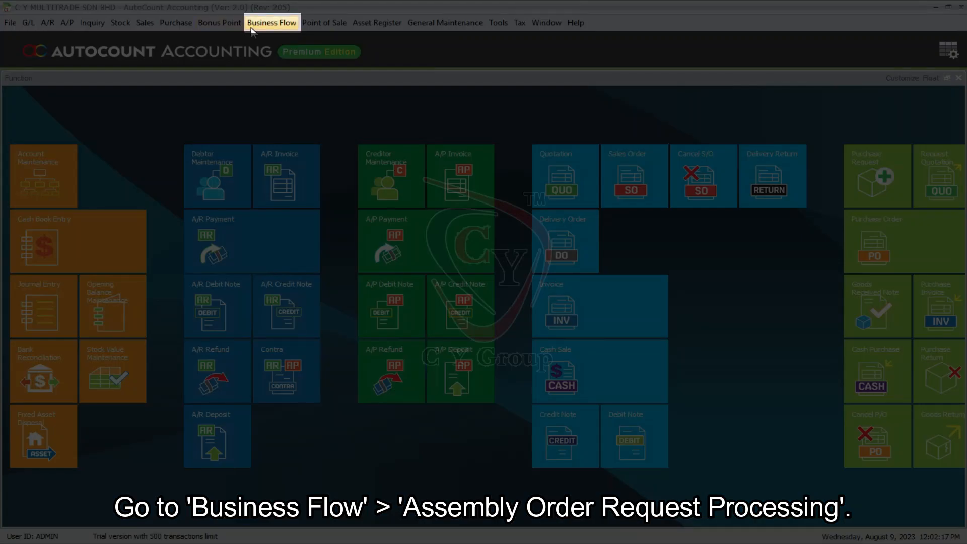
Open Assembly Order Request Processing and expand item GB01 to view the sales orders requesting it
left_click(251, 29)
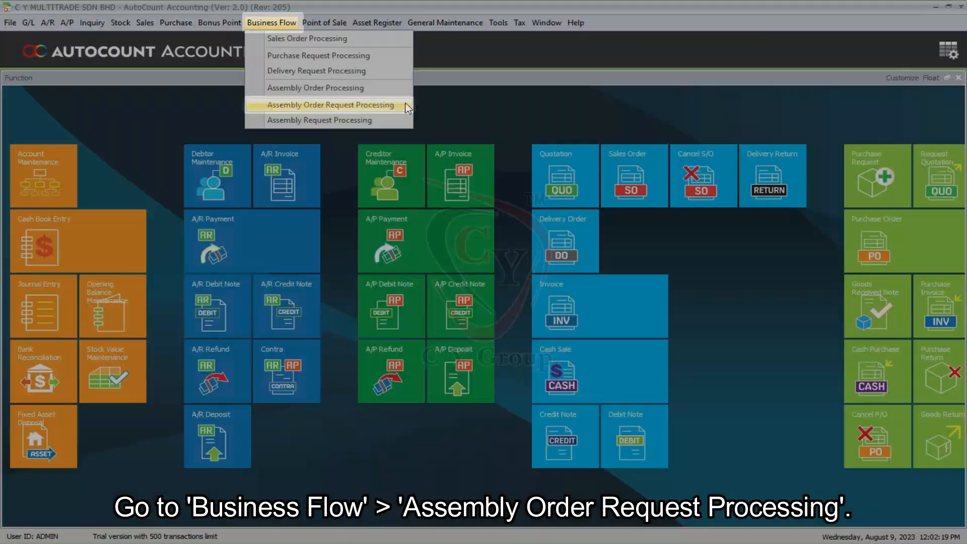
left_click(406, 103)
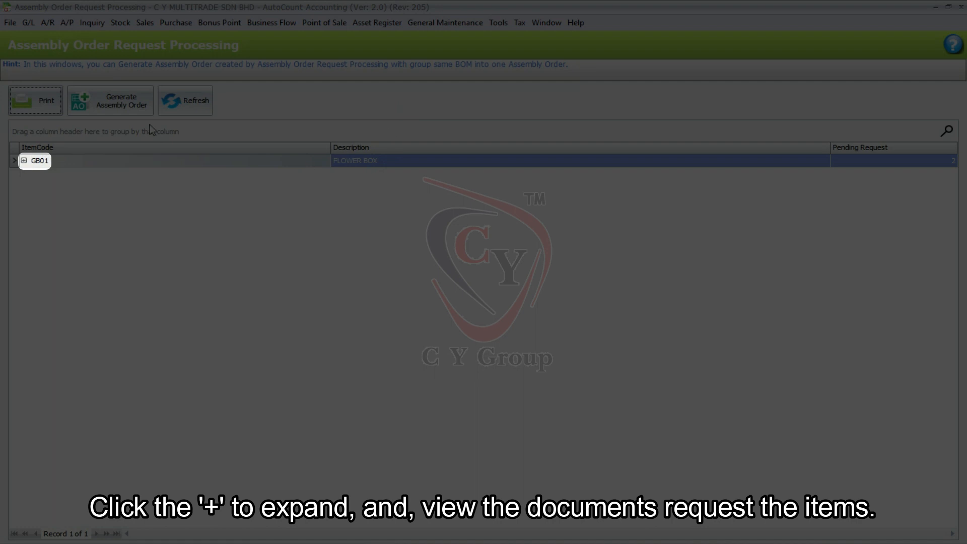
left_click(24, 160)
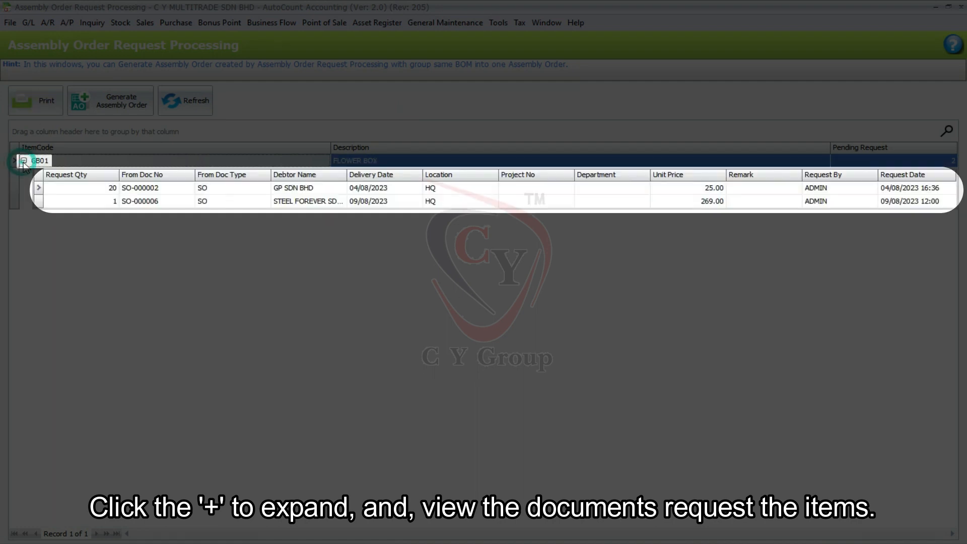
left_click(141, 189)
left_click(150, 203)
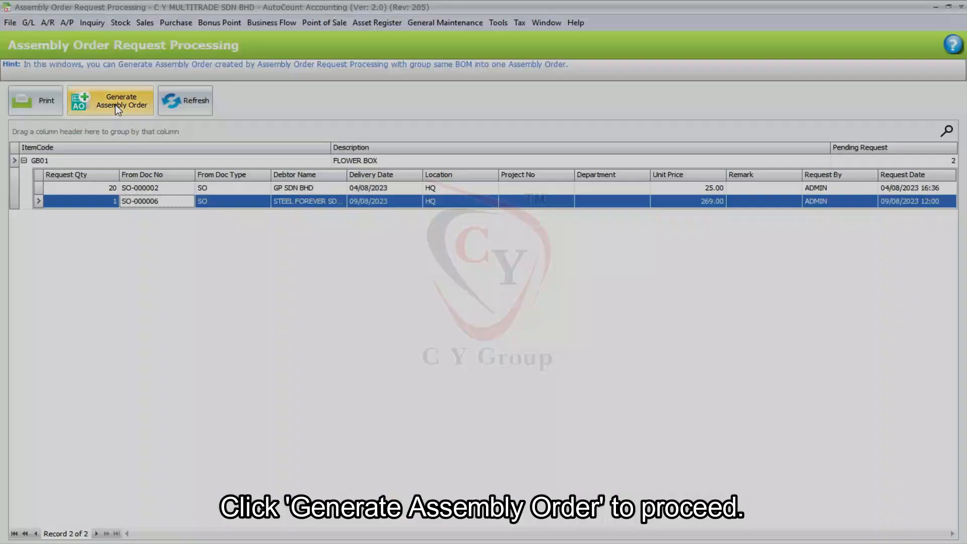
Generate an assembly order for GB01 without the GP SDN BHD request, save it, and expand the item's remaining pending request
left_click(118, 105)
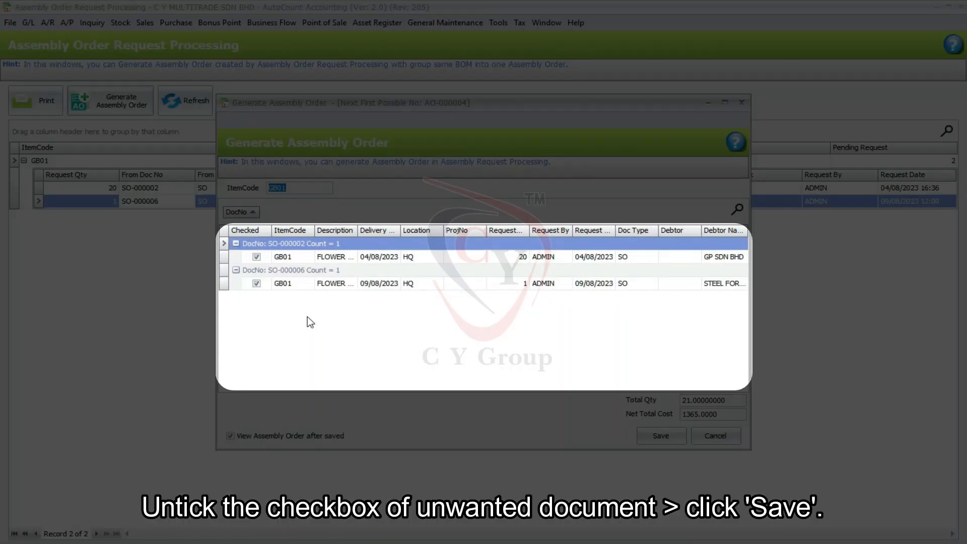
left_click(256, 257)
left_click(460, 280)
left_click(660, 435)
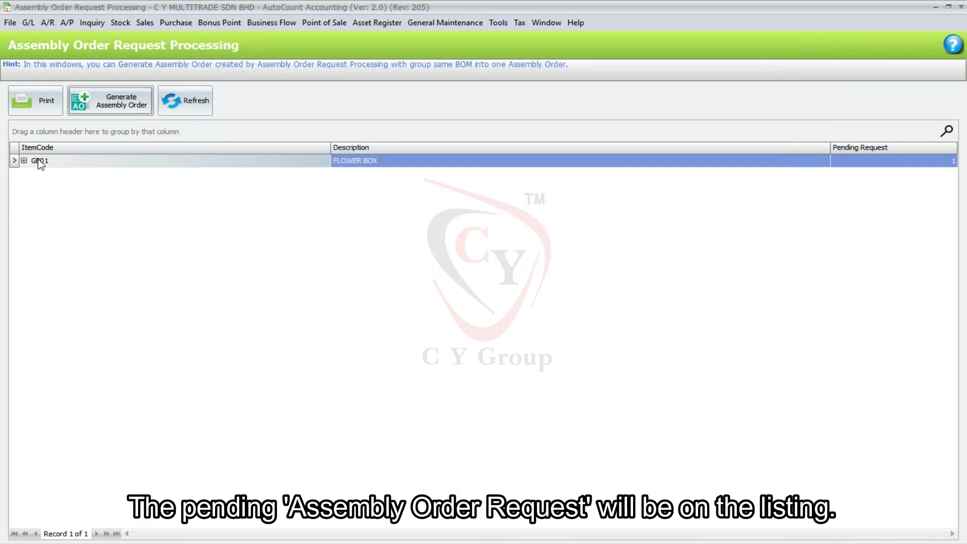
left_click(24, 160)
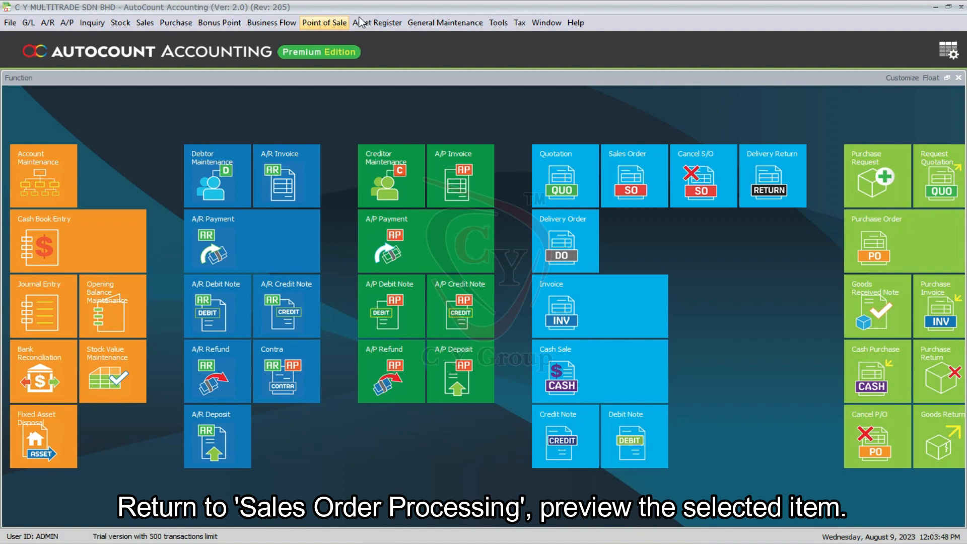
Reopen the 09/08/2023 STEEL FOREVER order in Sales Order Processing and review GB01's detailed stock status
left_click(271, 22)
left_click(865, 43)
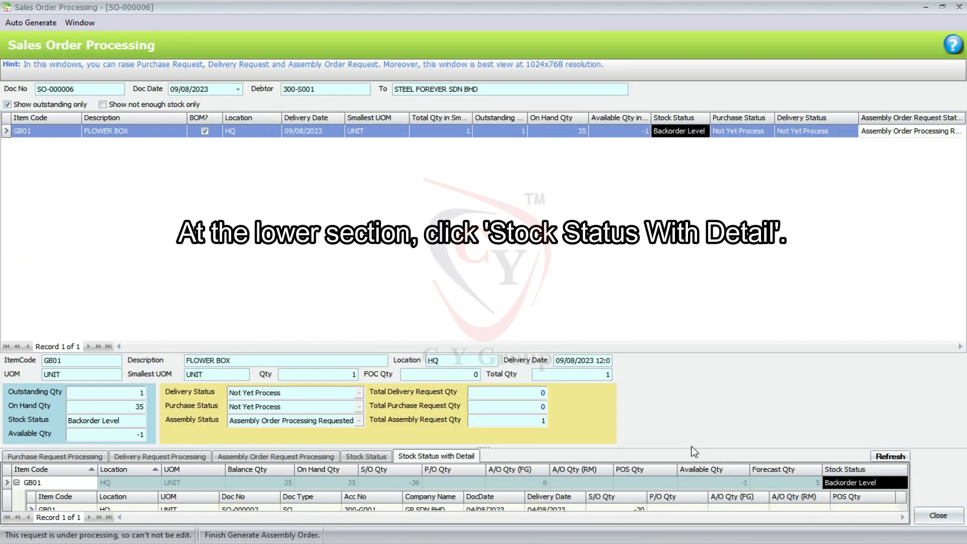
left_click_drag(693, 452, 703, 370)
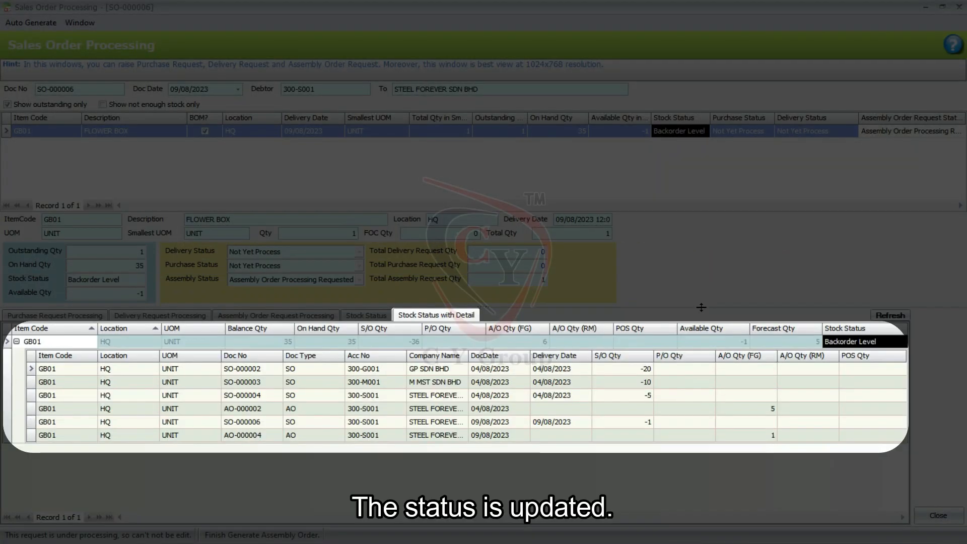
left_click(468, 425)
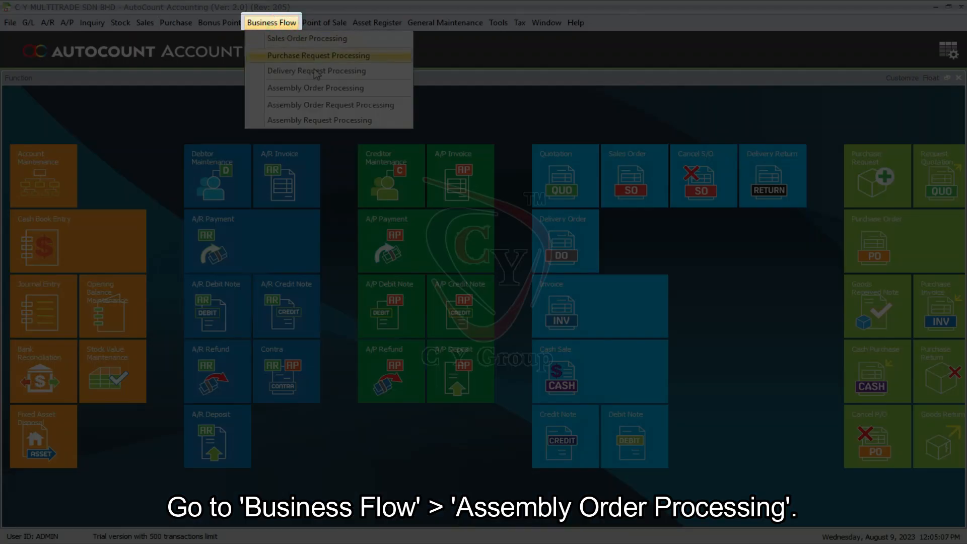
Search all stock assembly orders and open the one dated 09/08/2023 in Assembly Order Processing
left_click(374, 88)
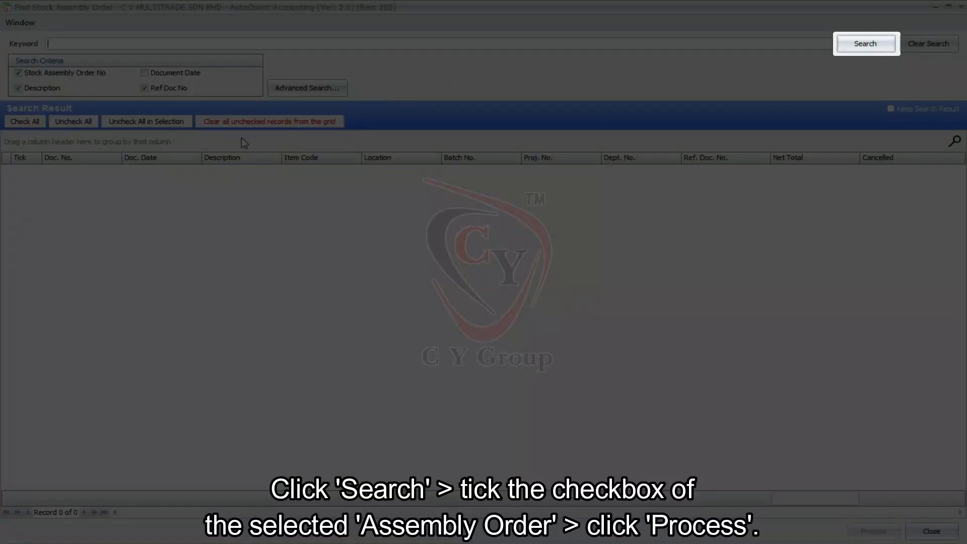
left_click(862, 45)
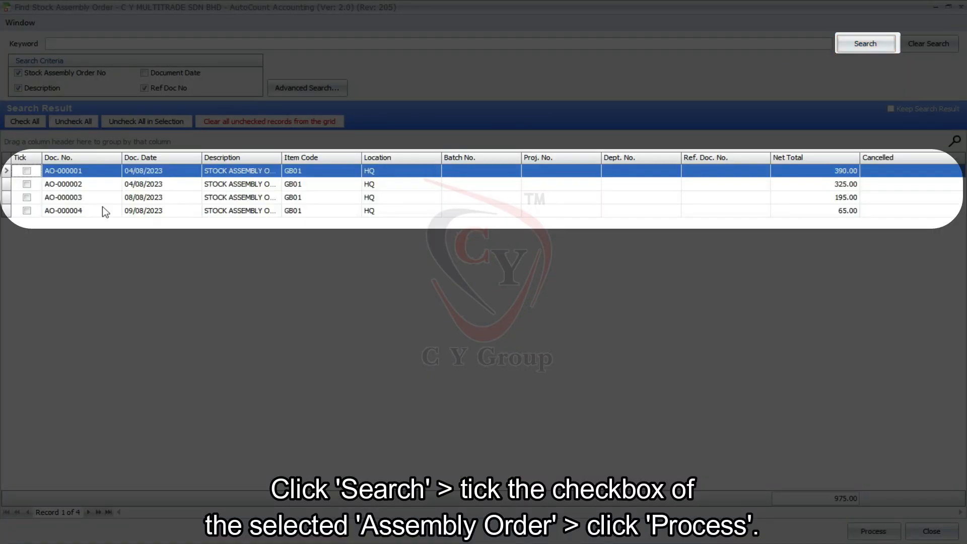
left_click(29, 211)
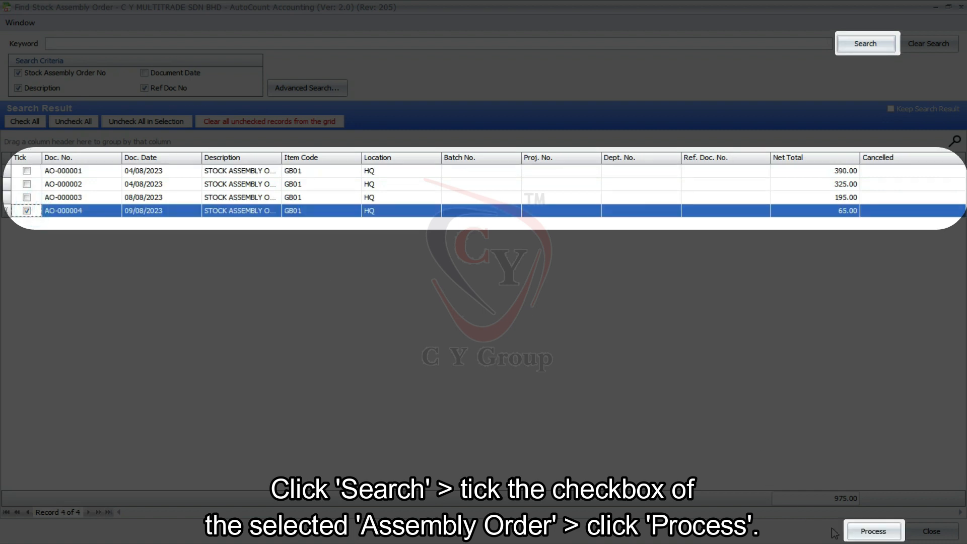
left_click(867, 531)
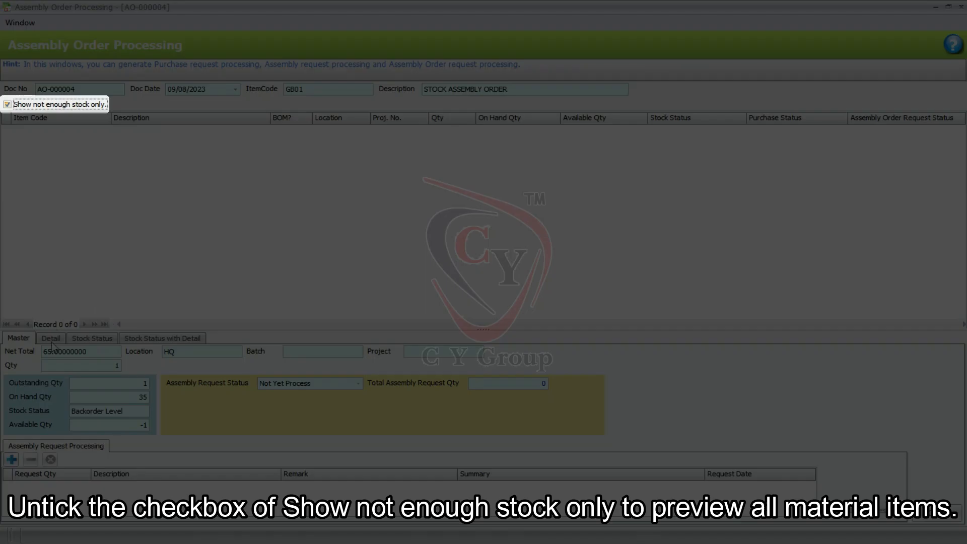
Show all material items regardless of stock shortage and submit an assembly request for 1 unit
key("space")
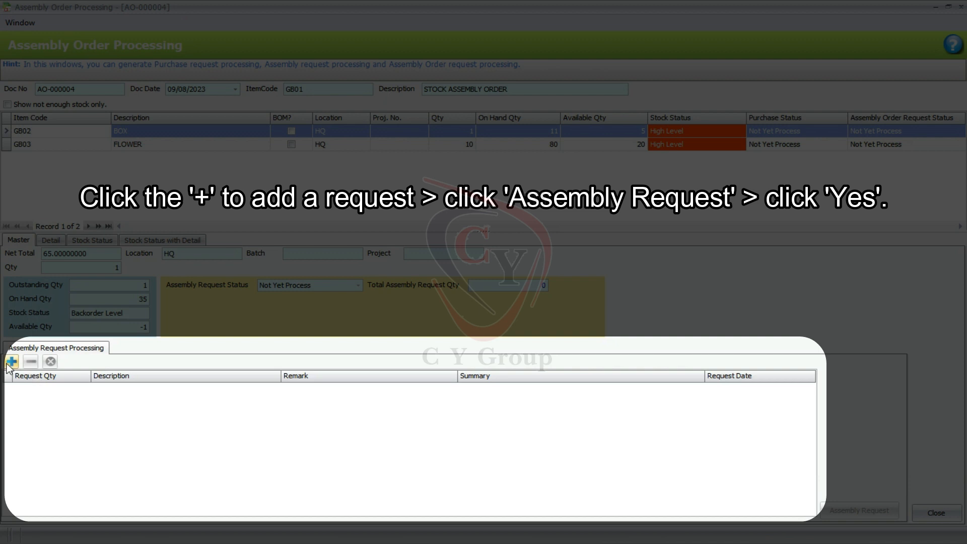
left_click(11, 361)
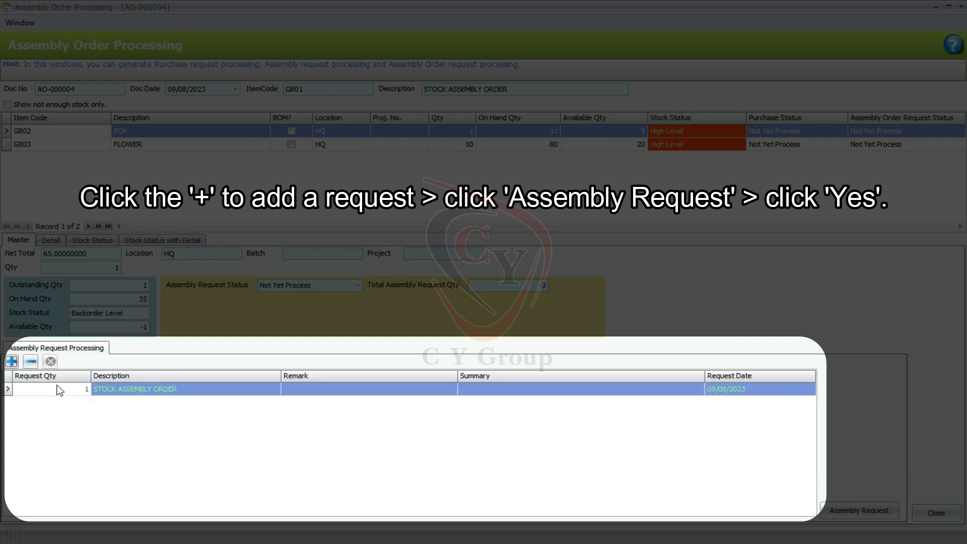
left_click(833, 510)
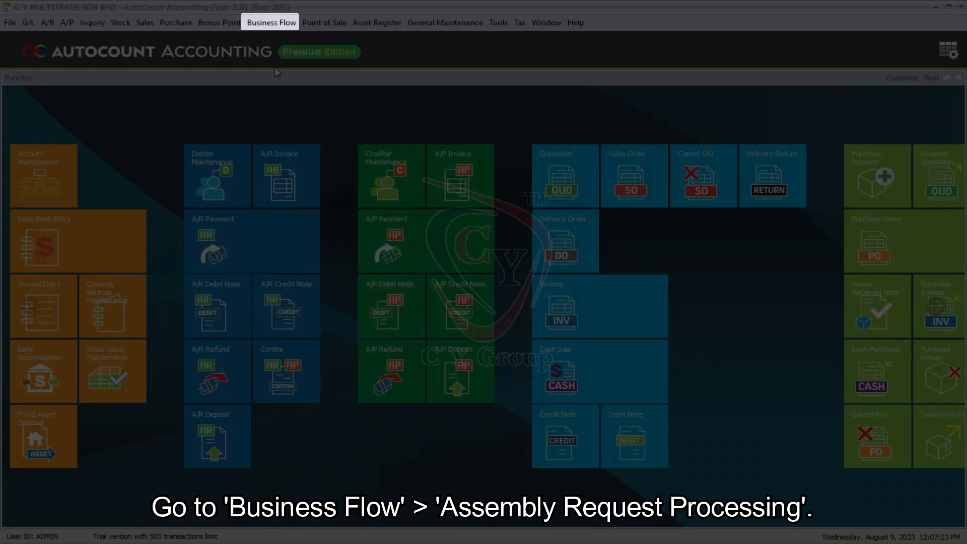
Open Assembly Request Processing, expand GB01's pending request, and generate and save the assembly for 1 unit
left_click(274, 24)
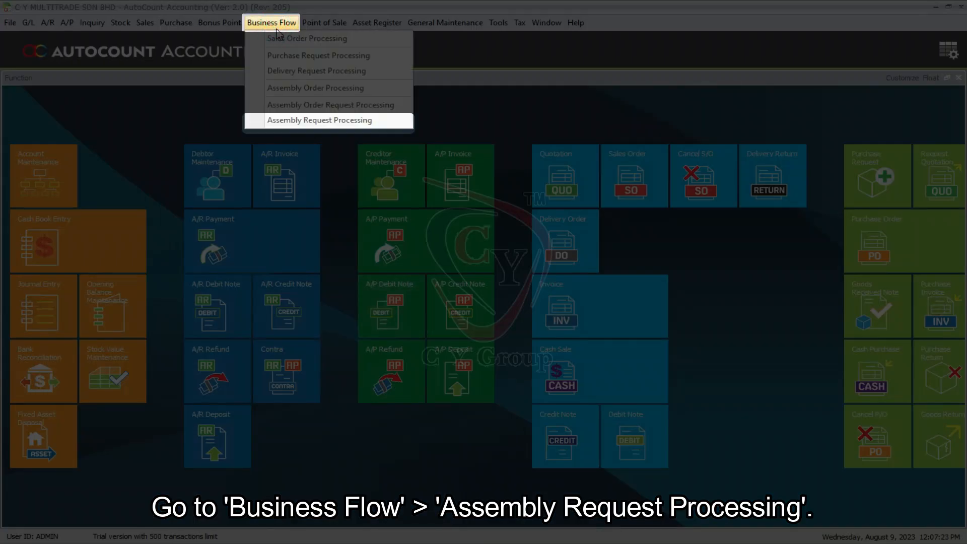
left_click(293, 120)
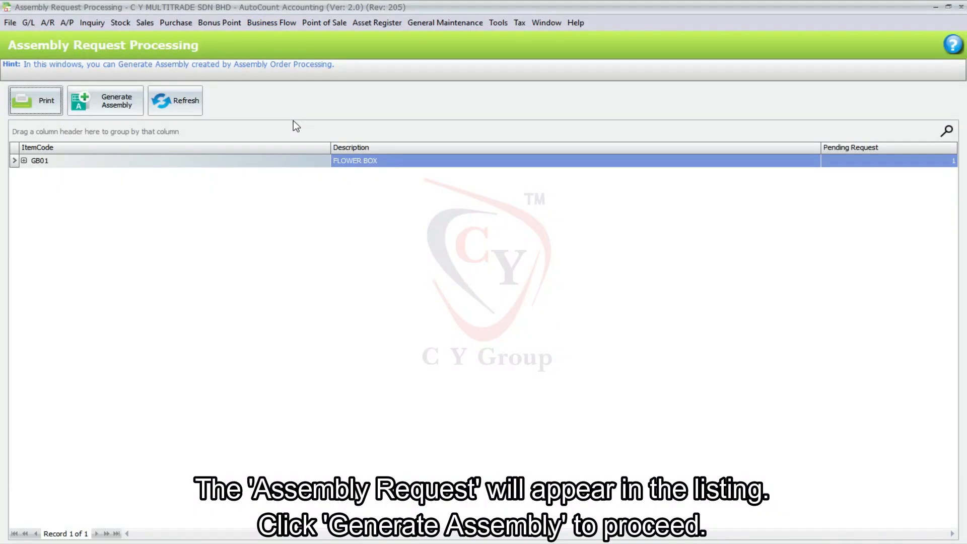
left_click(24, 160)
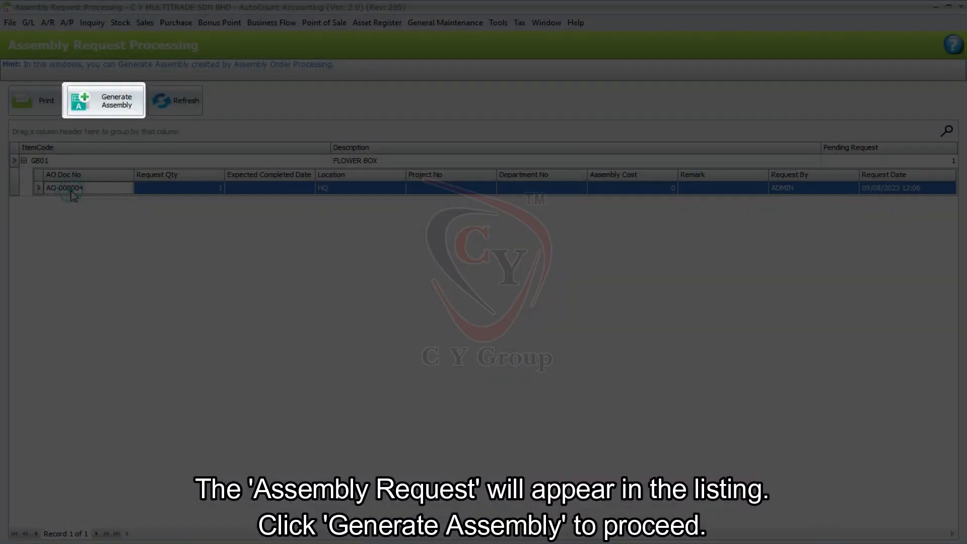
left_click(104, 114)
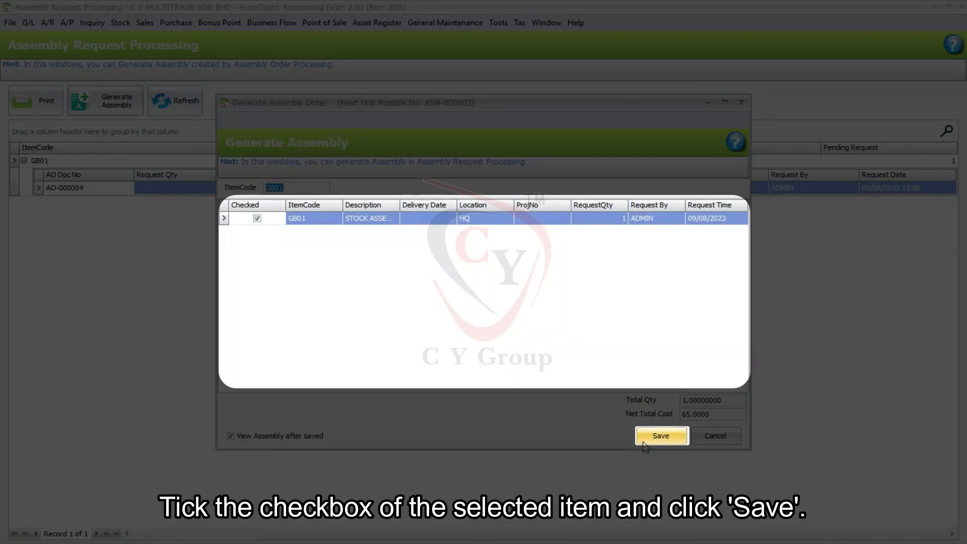
left_click(643, 441)
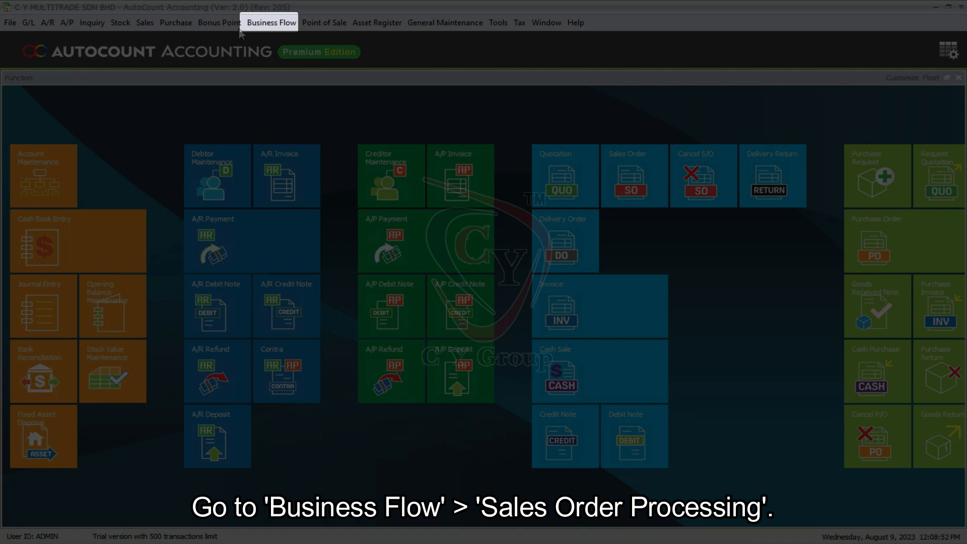
Search all outstanding sales orders and open the STEEL FOREVER order dated 09/08/2023 in Sales Order Processing
left_click(258, 26)
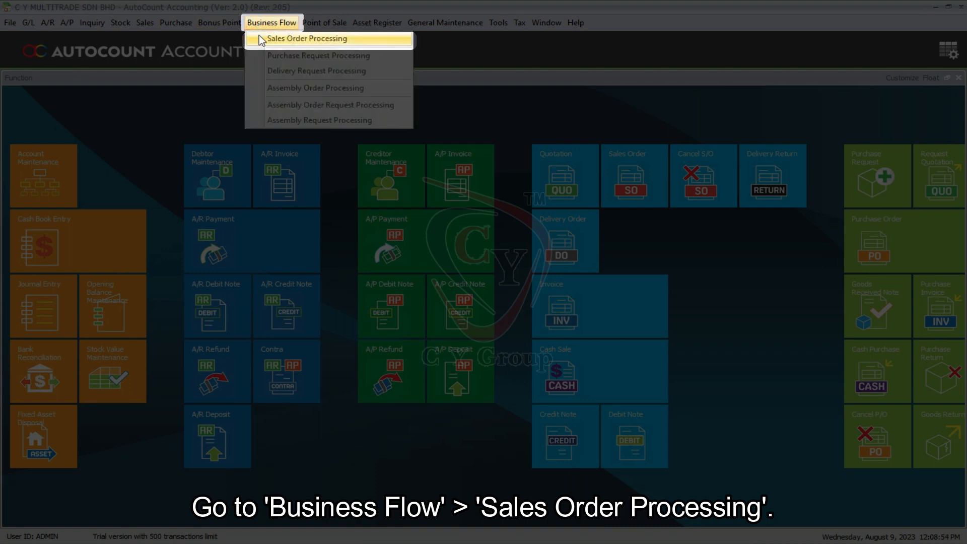
left_click(258, 35)
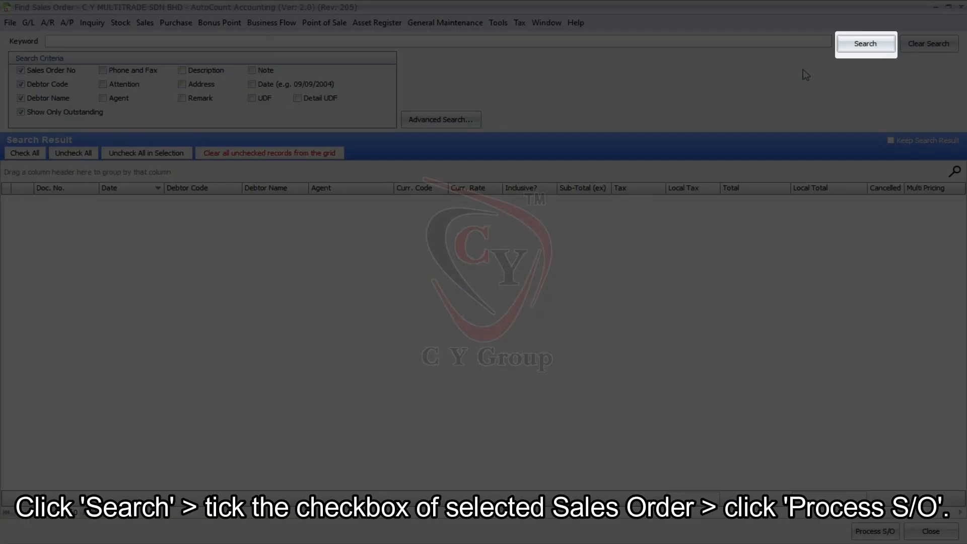
left_click(842, 44)
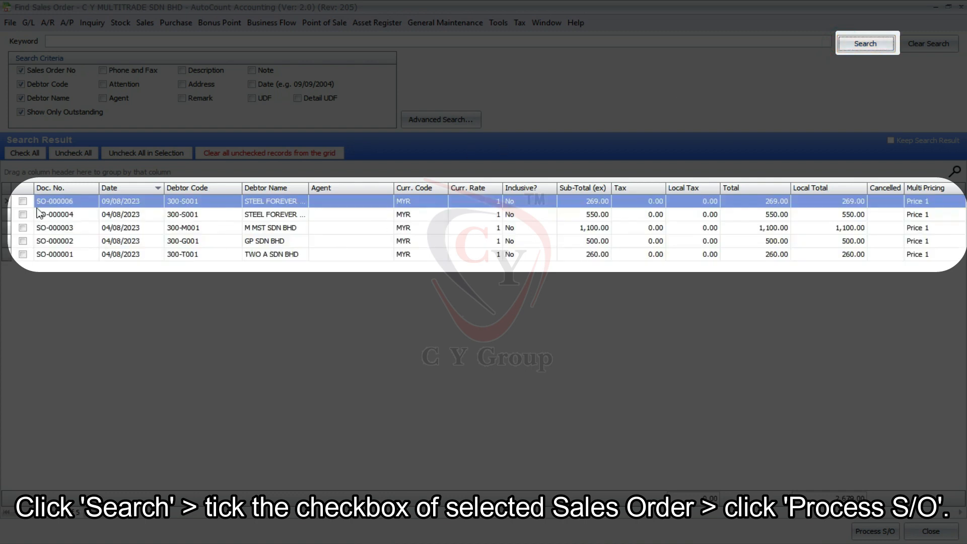
left_click(22, 201)
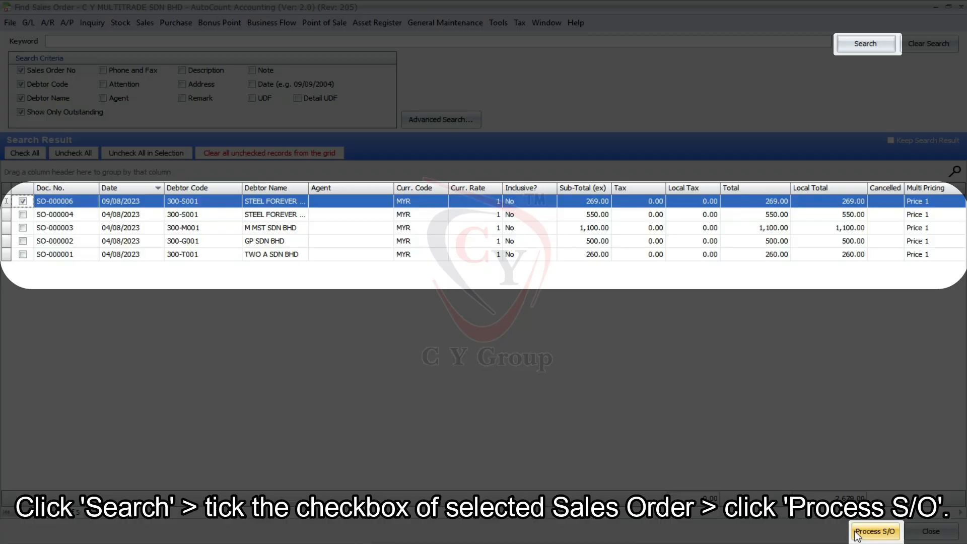
left_click(874, 532)
Auto-generate a delivery request for 1 unit of the FLOWER BOX and submit it
left_click(30, 28)
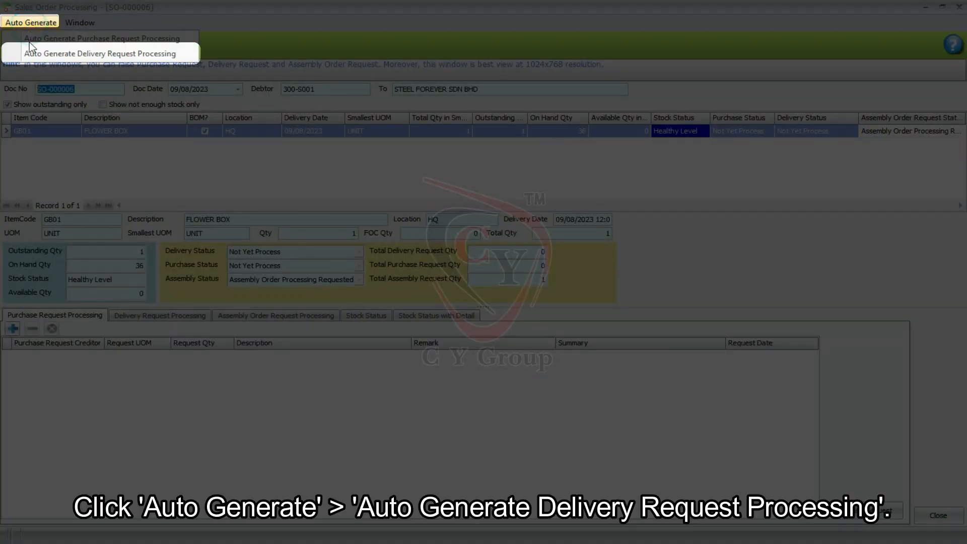
left_click(192, 56)
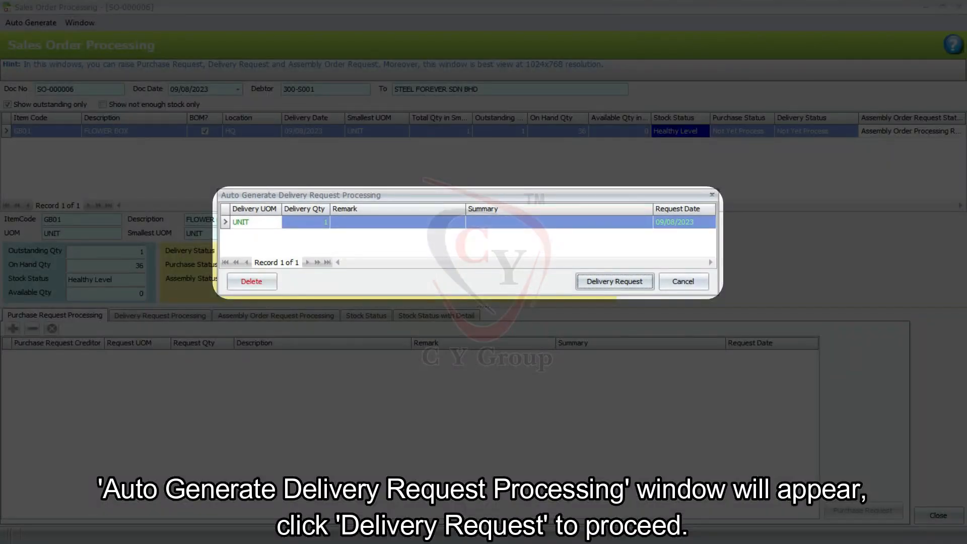
left_click(649, 282)
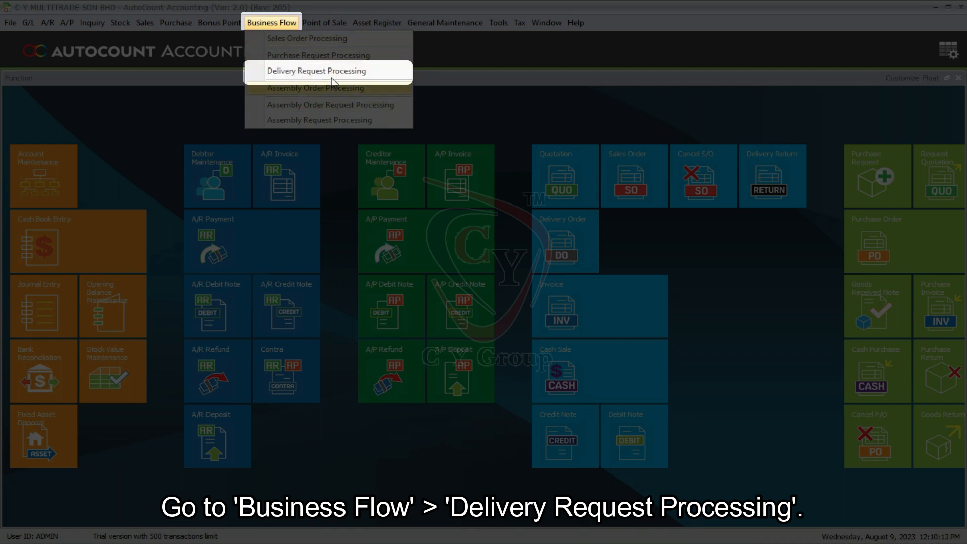
Open Delivery Request Processing, expand STEEL FOREVER SDN BHD's request, and review it in Pre-Delivery Request Processing with the Listing filter
left_click(378, 75)
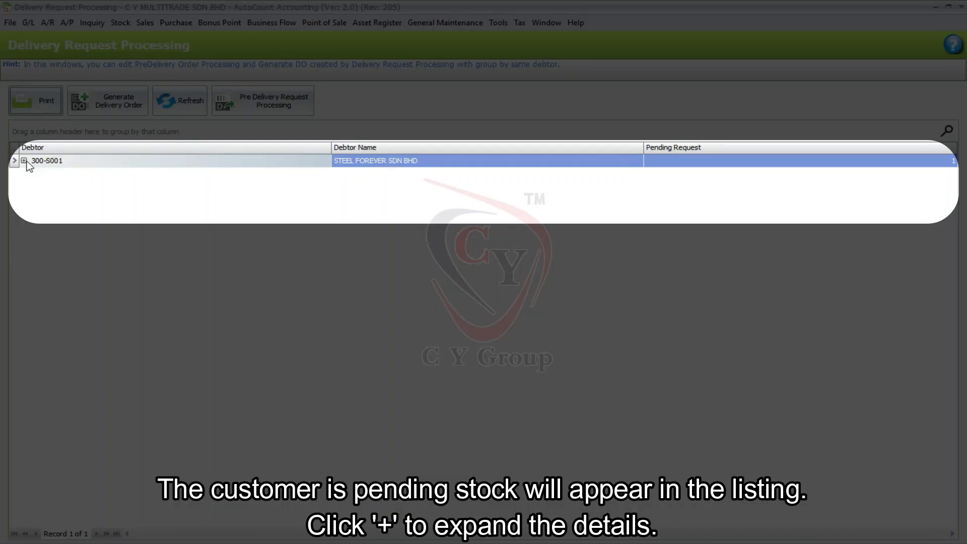
left_click(24, 161)
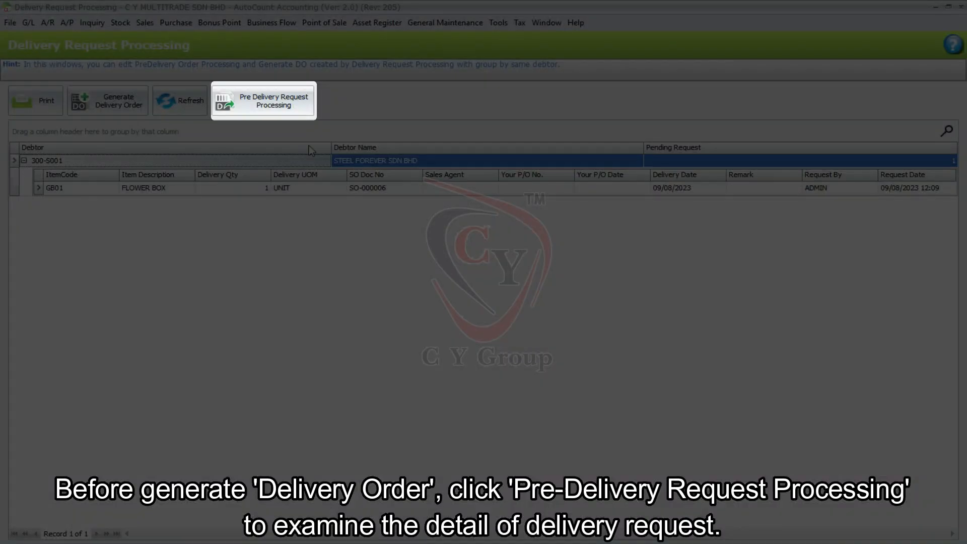
left_click(286, 115)
left_click(133, 91)
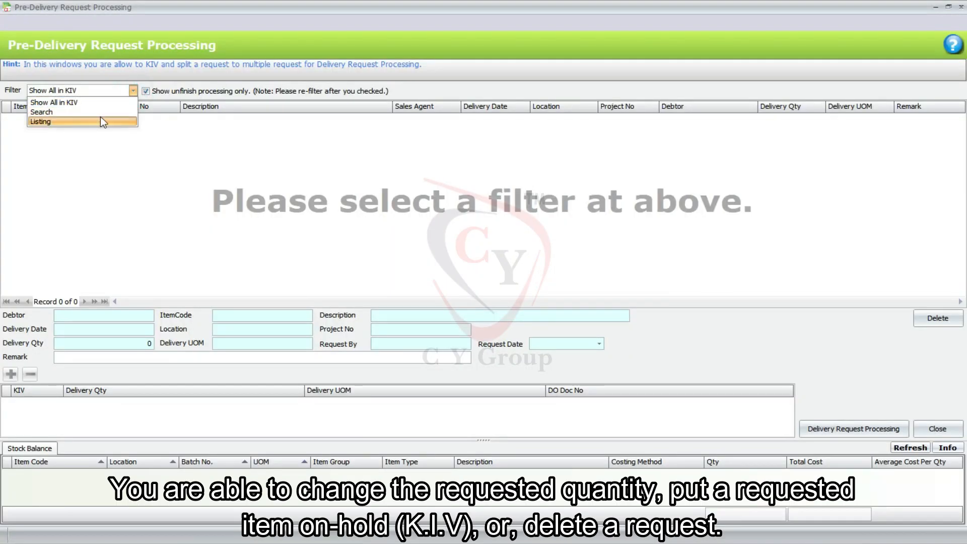
left_click(93, 129)
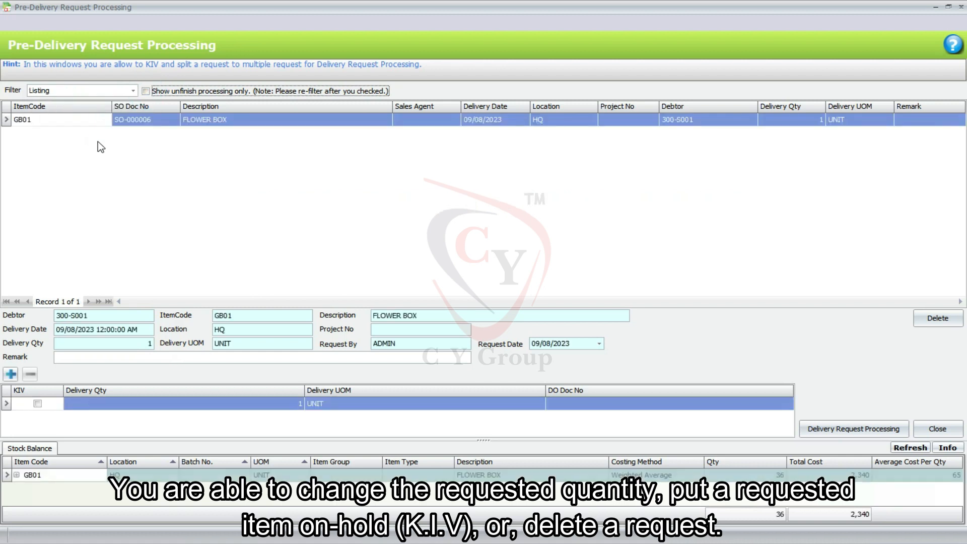
left_click(937, 429)
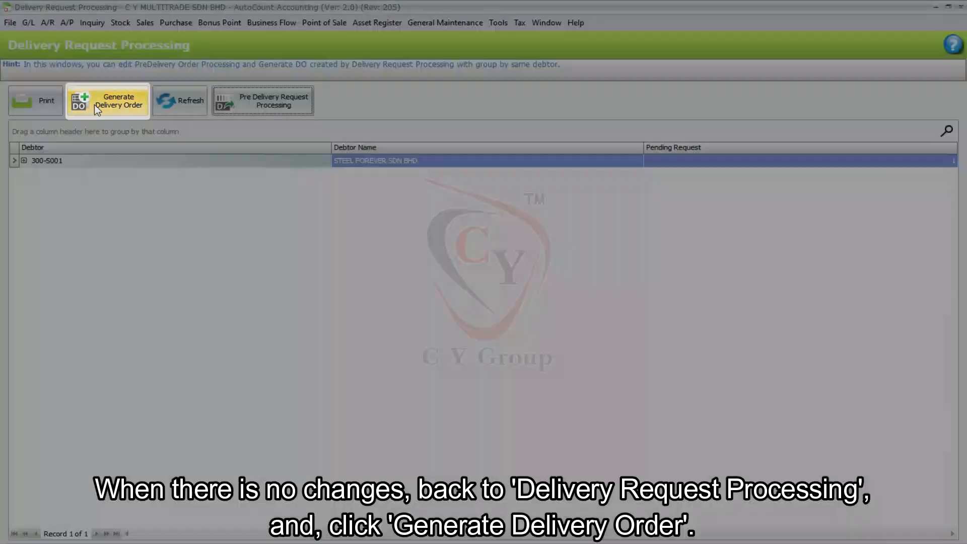
Generate a delivery order for STEEL FOREVER SDN BHD's 1 unit of GB01 and proceed to the new delivery order
left_click(94, 104)
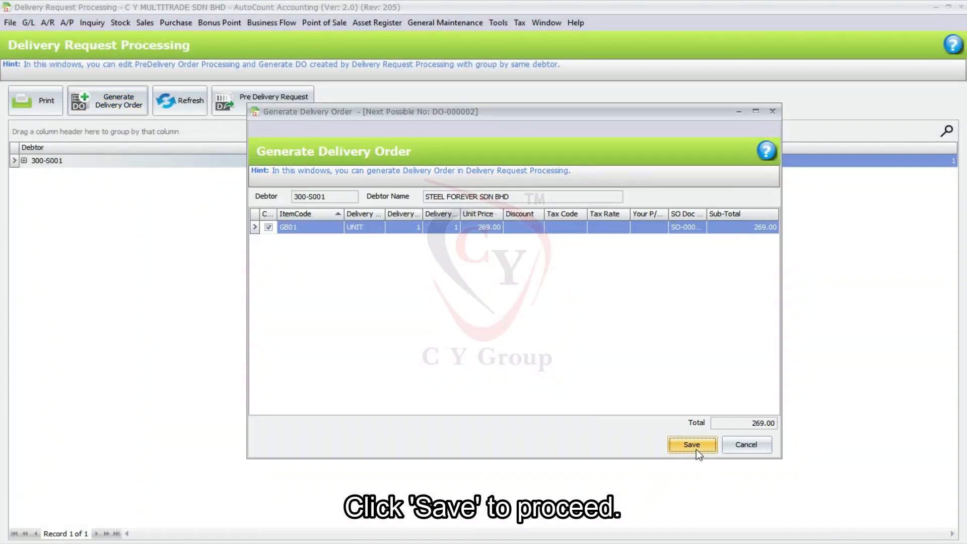
left_click(692, 445)
left_click(516, 327)
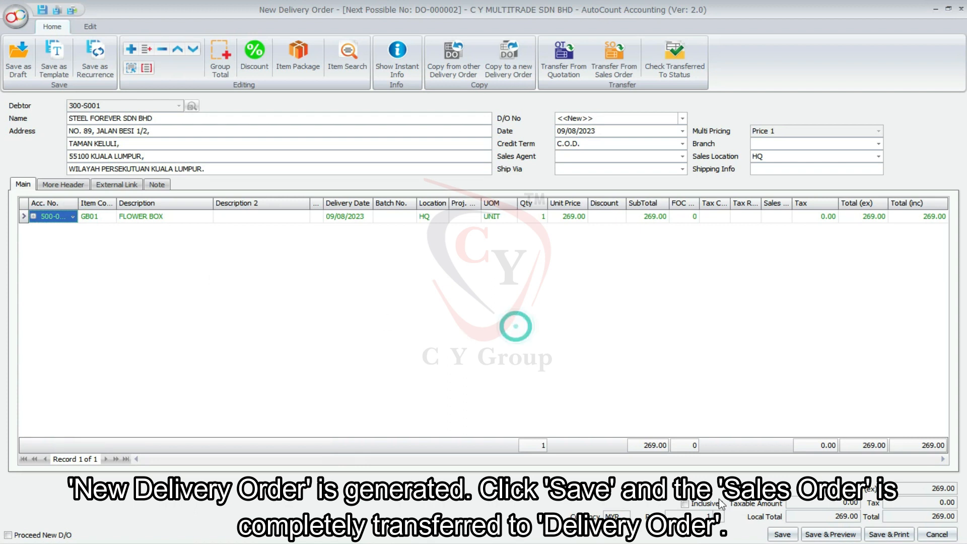